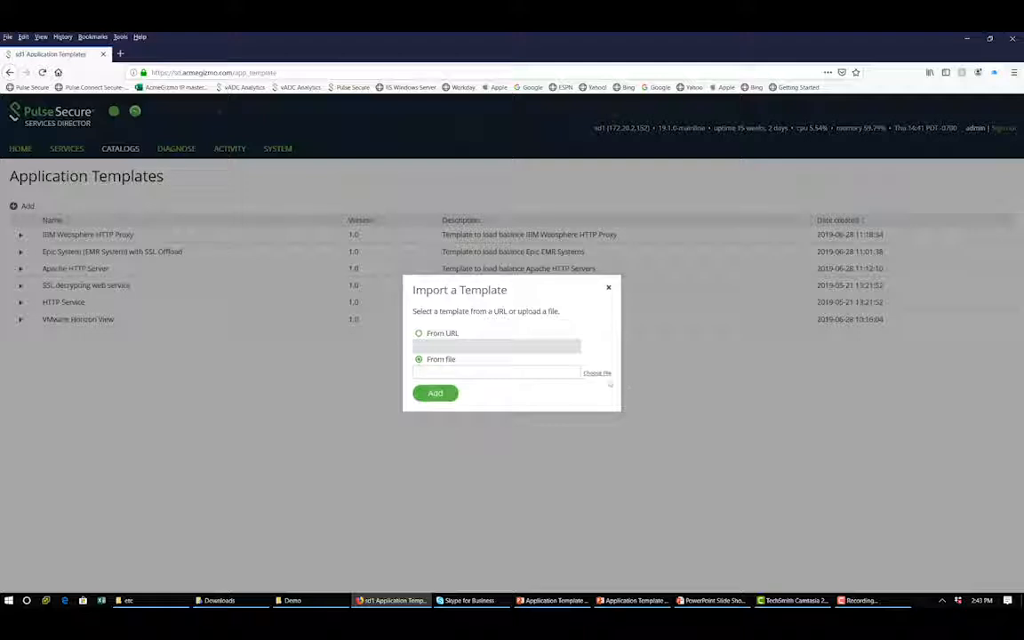
Import the application template from the file Oracle_Weblogic.zip in the Oracle folder
click(597, 373)
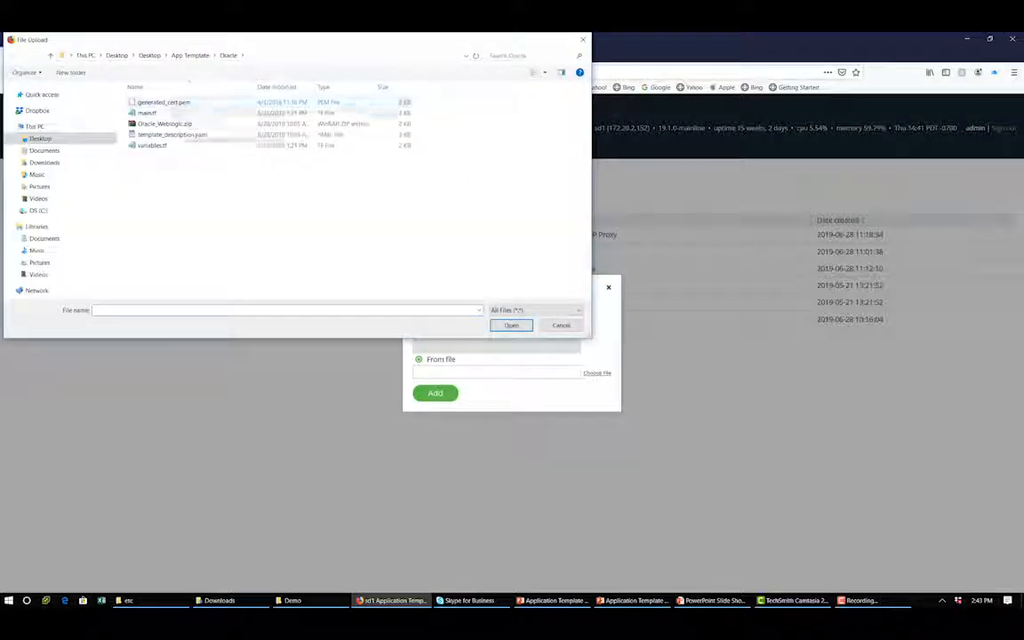
click(168, 123)
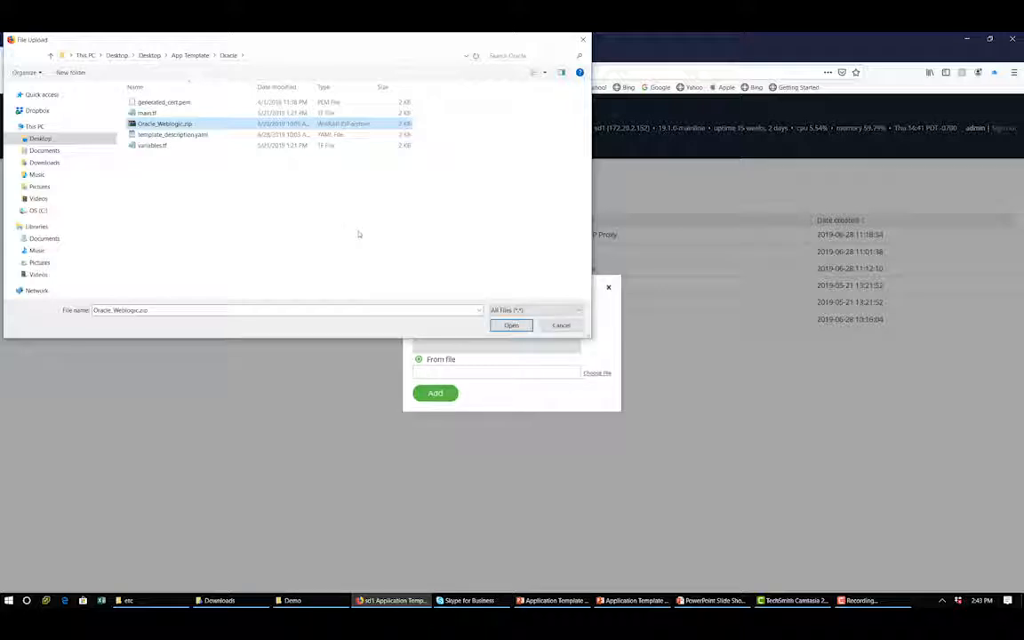
click(511, 325)
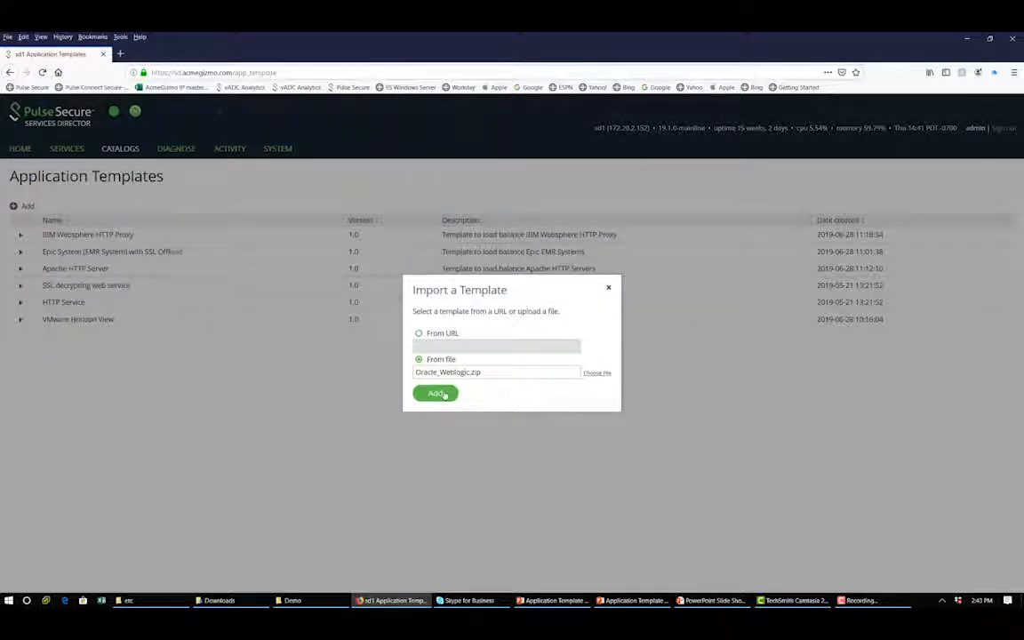
click(444, 394)
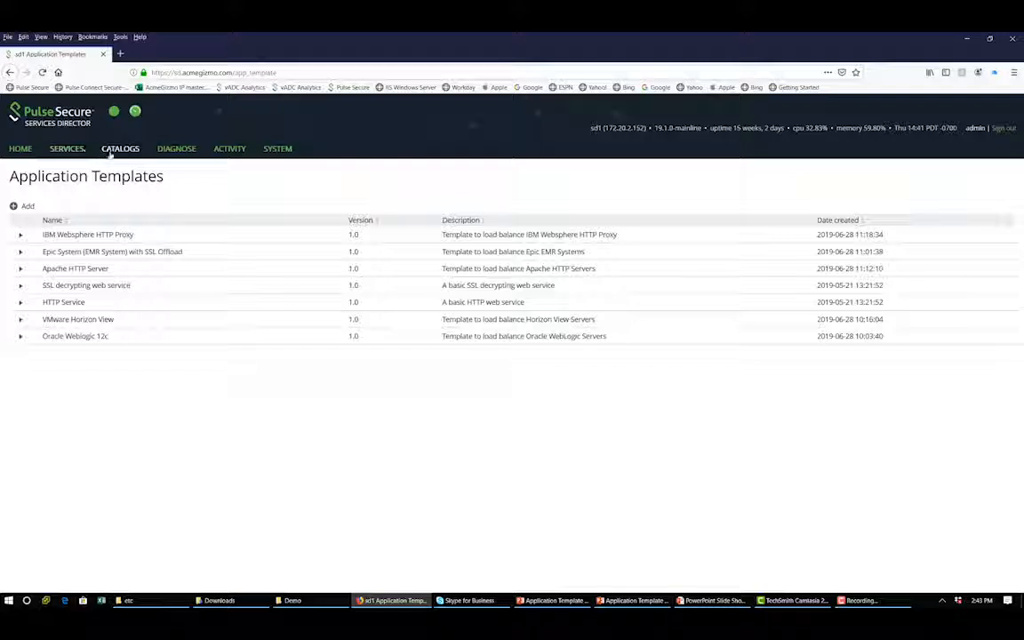
Start a new template instance using Oracle Weblogic 12c on Cluster-MDRZ-DTGE-P5HQ-WHWD, named "Oracle Weblogic", and continue to its parameters
mouse_move(68, 149)
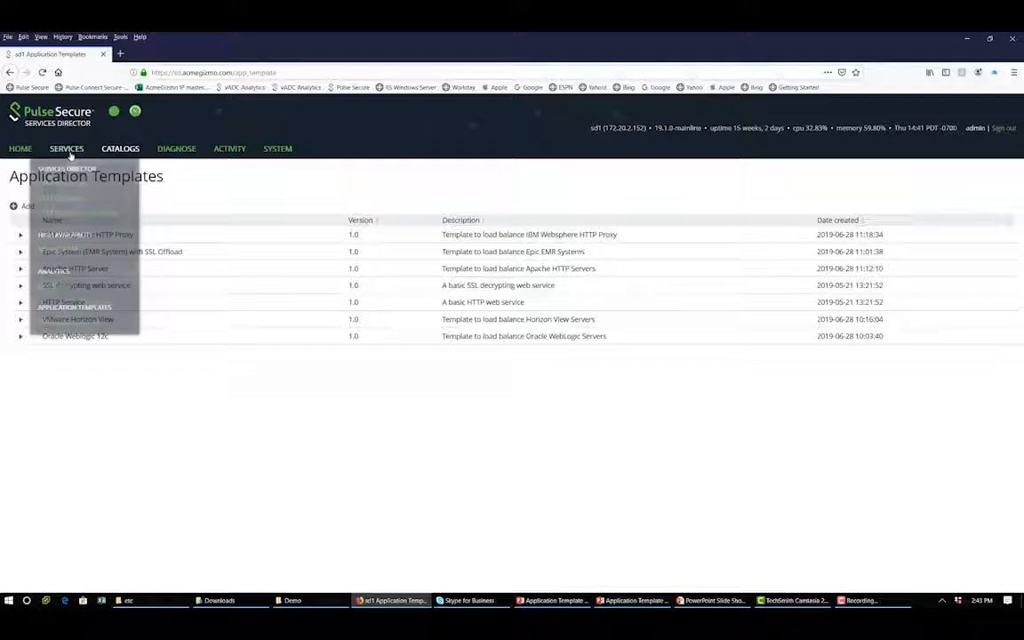
click(77, 323)
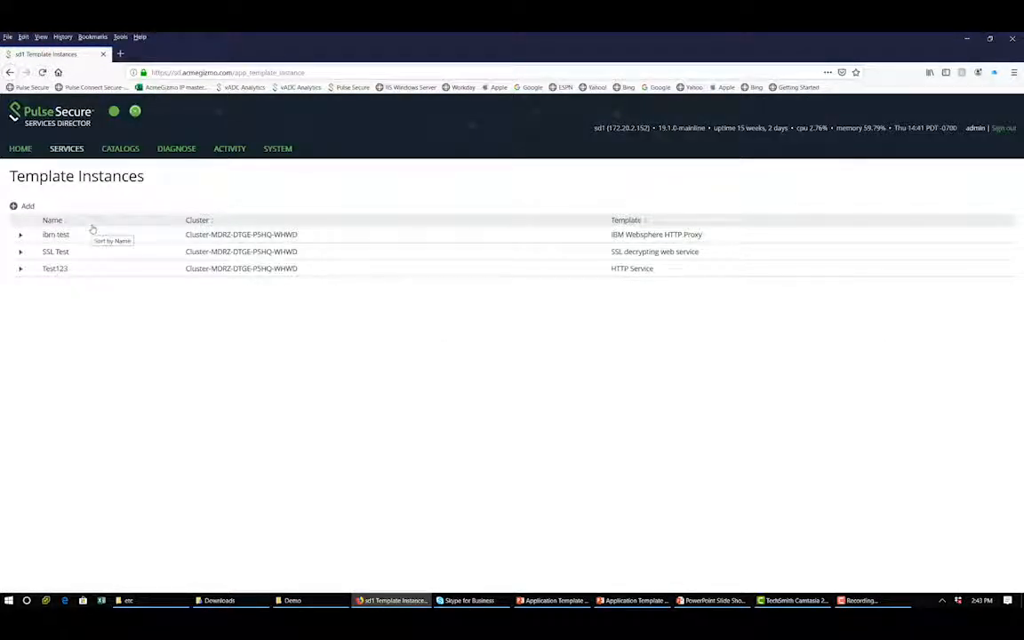
click(29, 206)
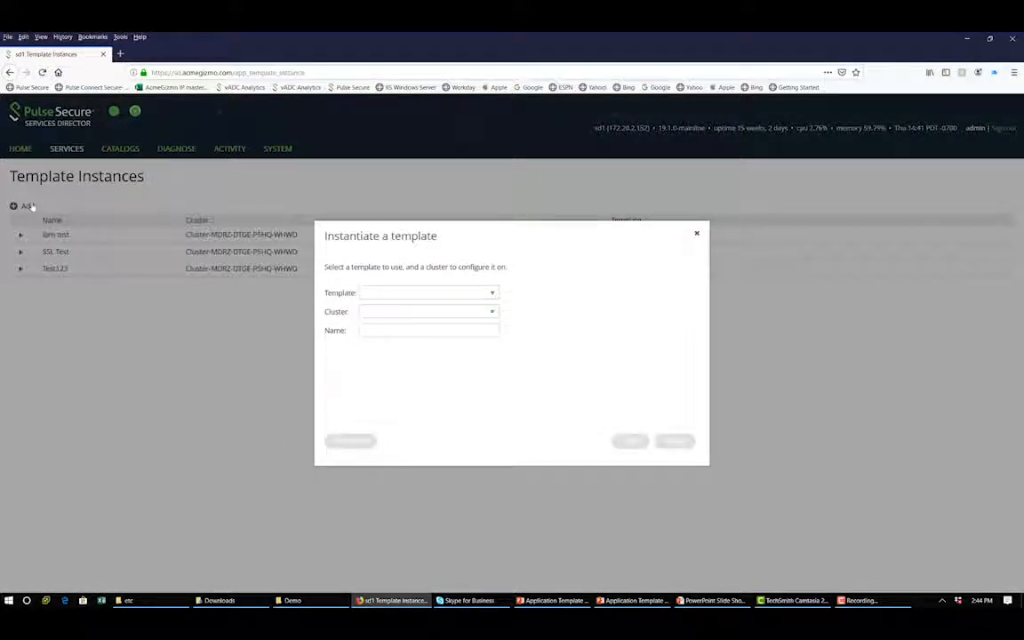
click(492, 293)
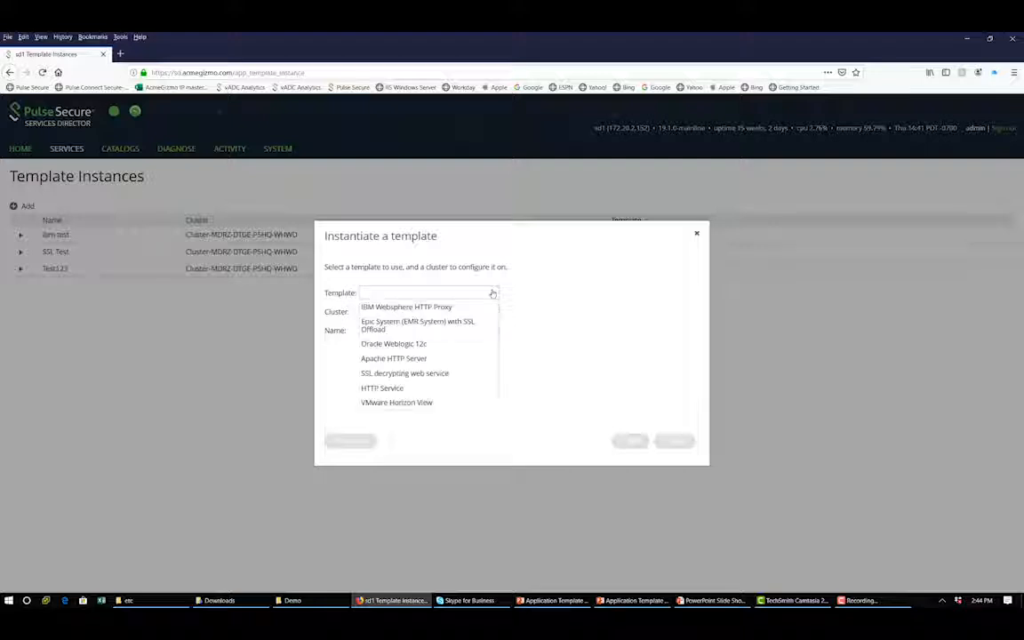
click(435, 344)
click(441, 313)
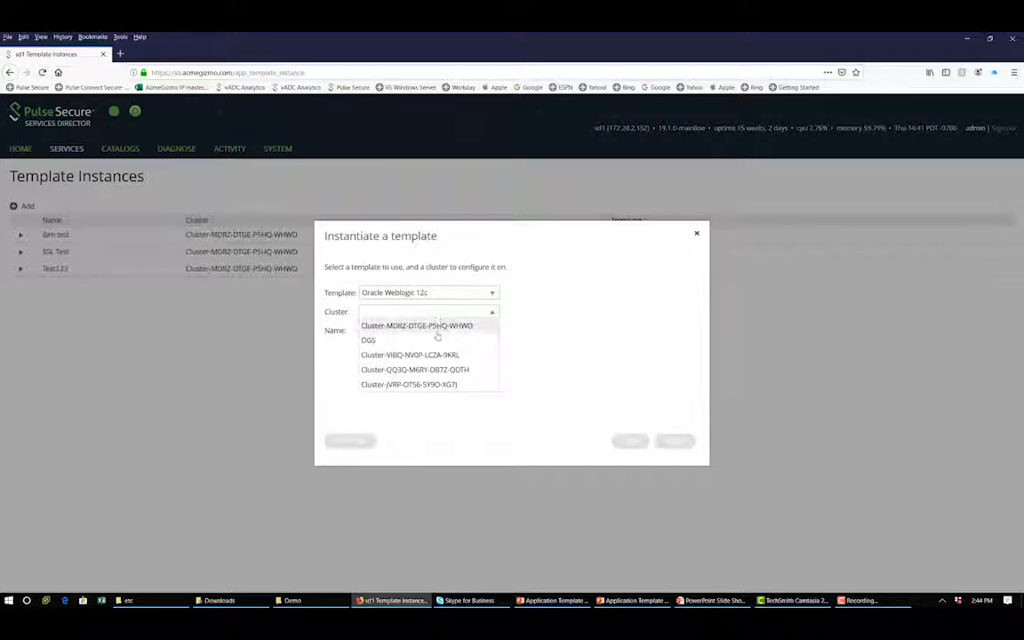
click(425, 323)
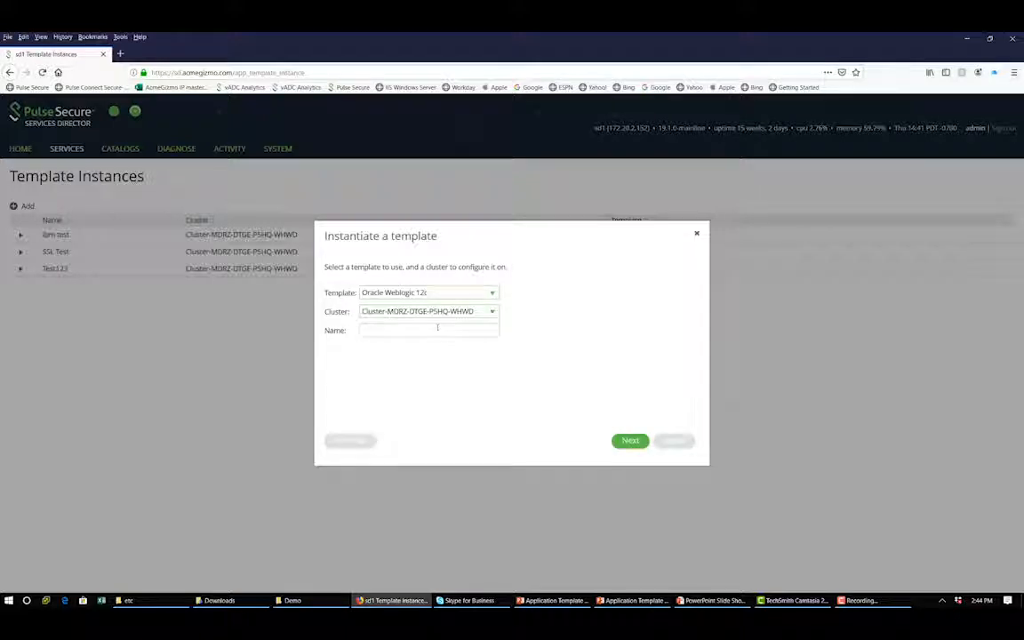
text(Oracle Weblogic)
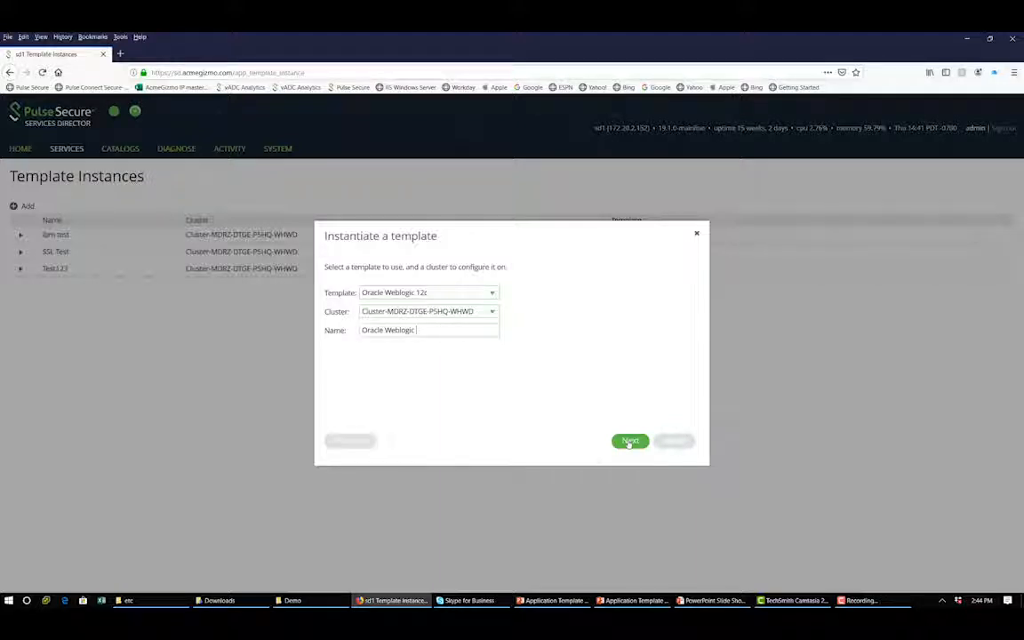
click(630, 440)
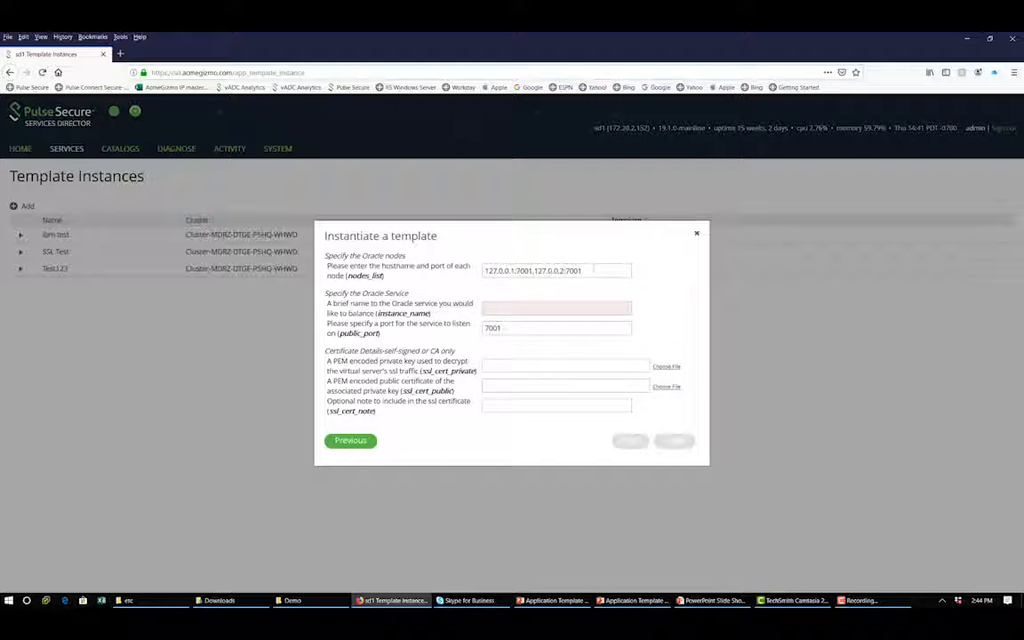
Enter "Oracle Weblogic" as the instance_name of the Oracle service
click(559, 306)
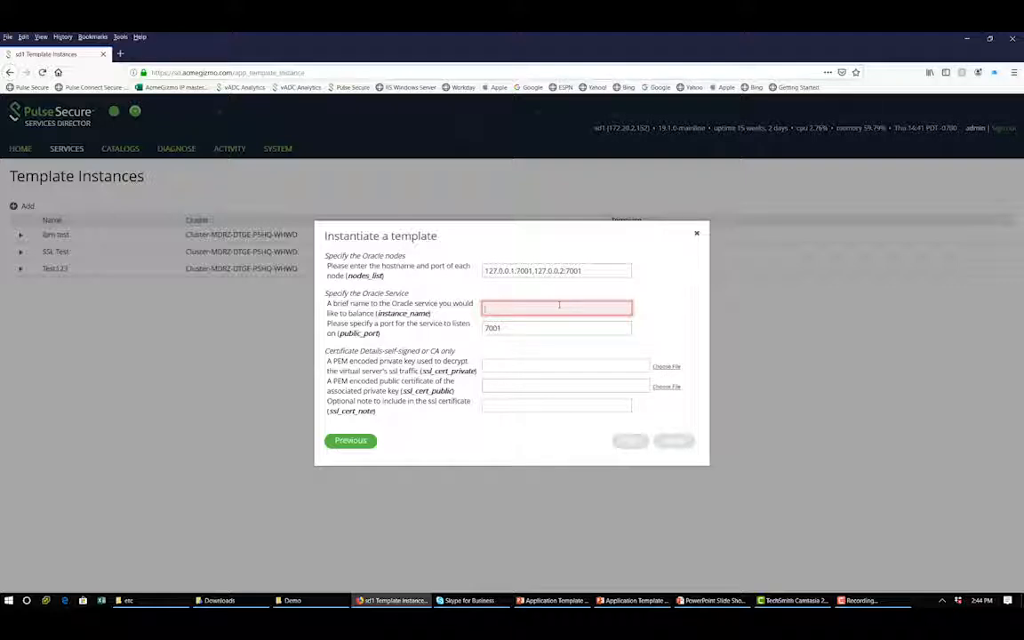
text(ORacle)
key(BackSpace)
key(BackSpace)
key(BackSpace)
key(BackSpace)
key(BackSpace)
text(racle Webl)
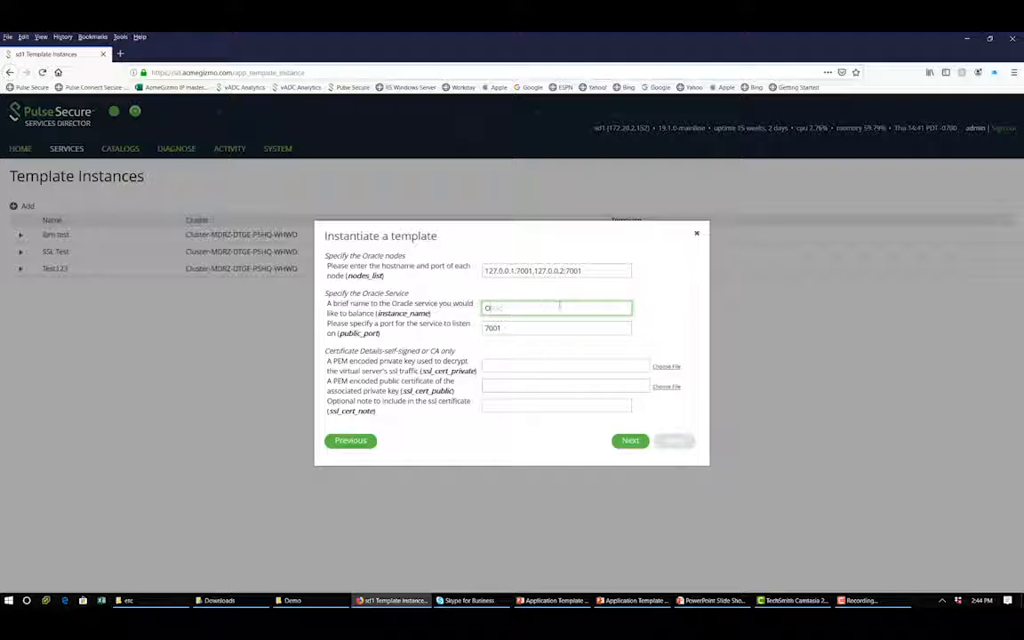
text(ogic)
Choose generated_cert.pem for both the SSL private key and the SSL public certificate
click(669, 366)
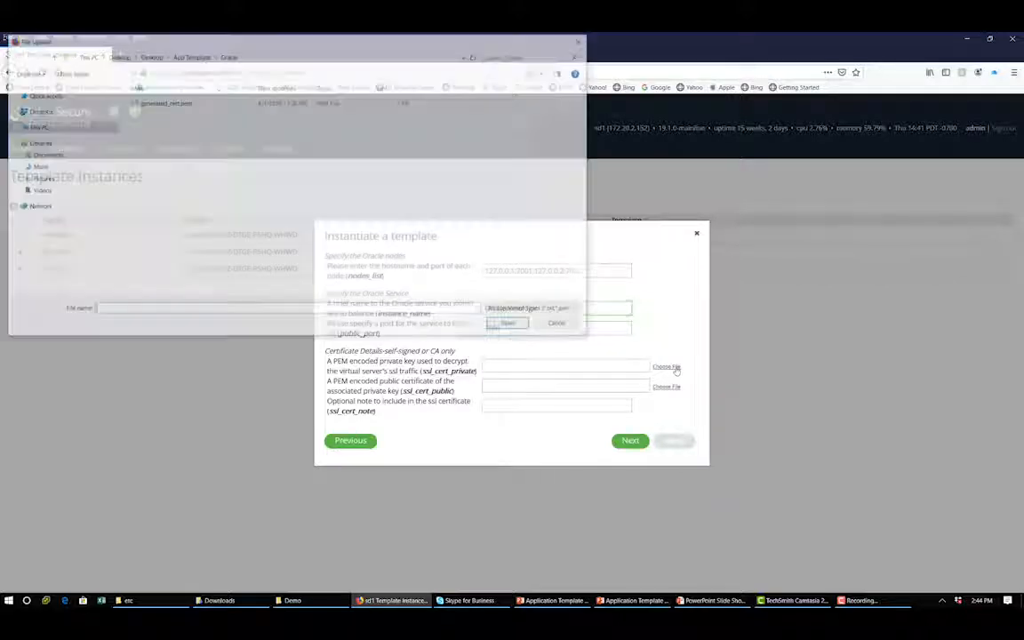
click(163, 103)
double_click(164, 103)
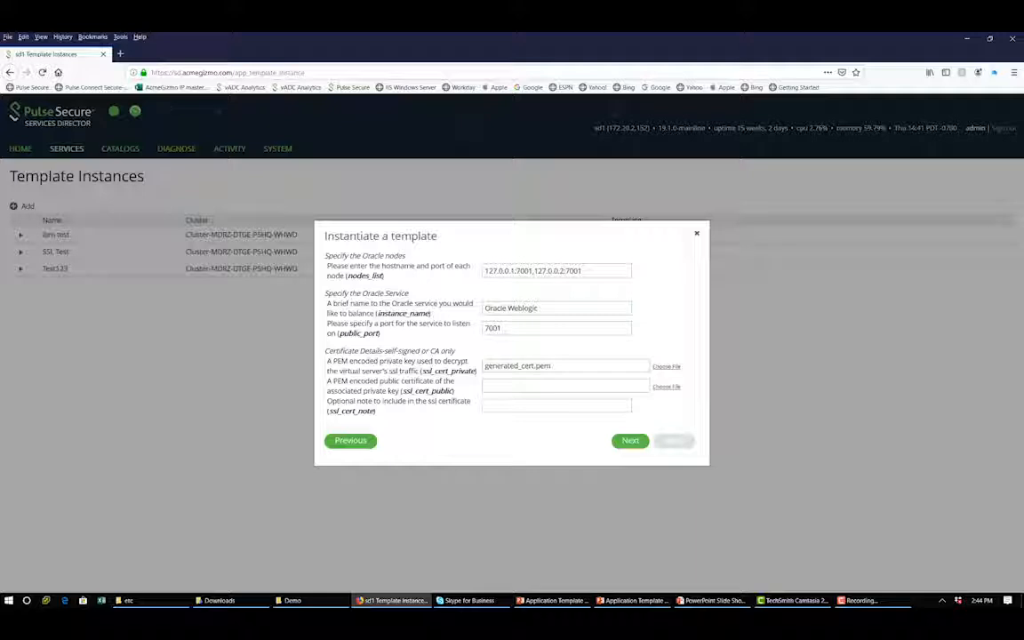
click(667, 386)
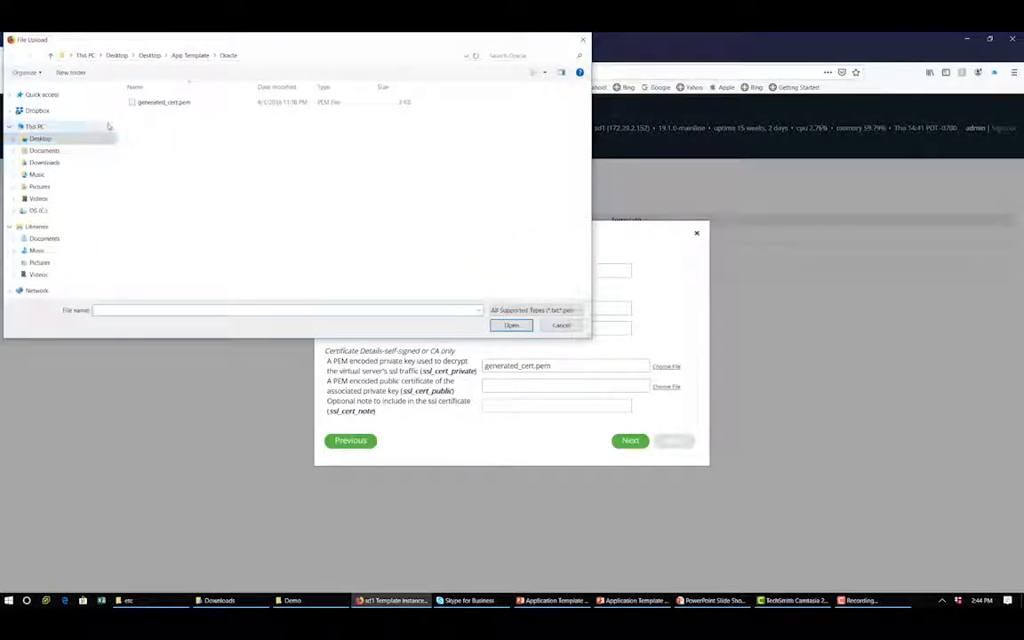
double_click(163, 103)
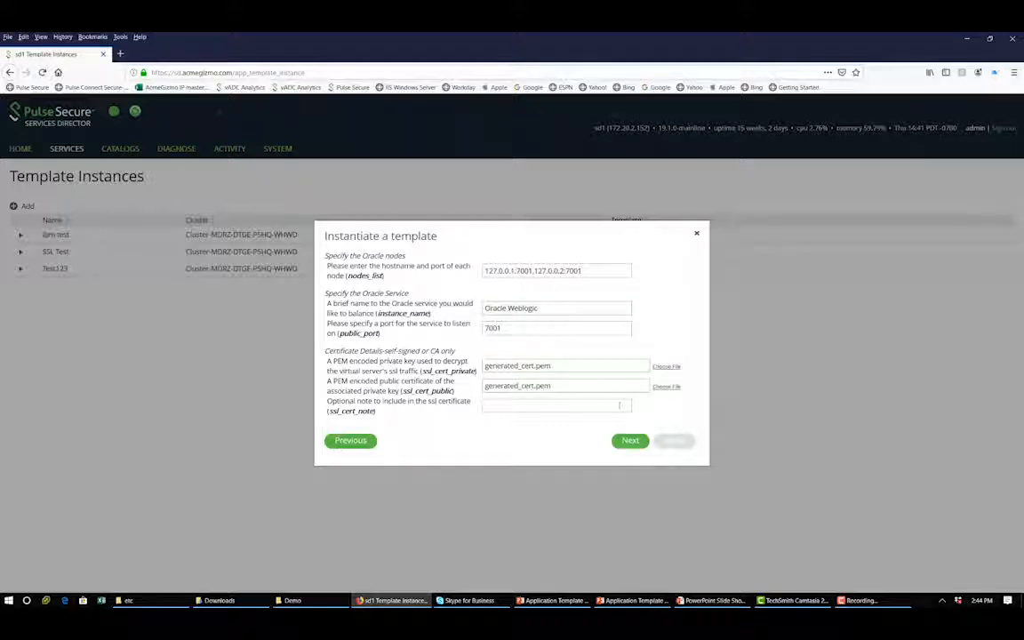
Continue to the parameter summary, preview the template instance, and apply it
click(631, 441)
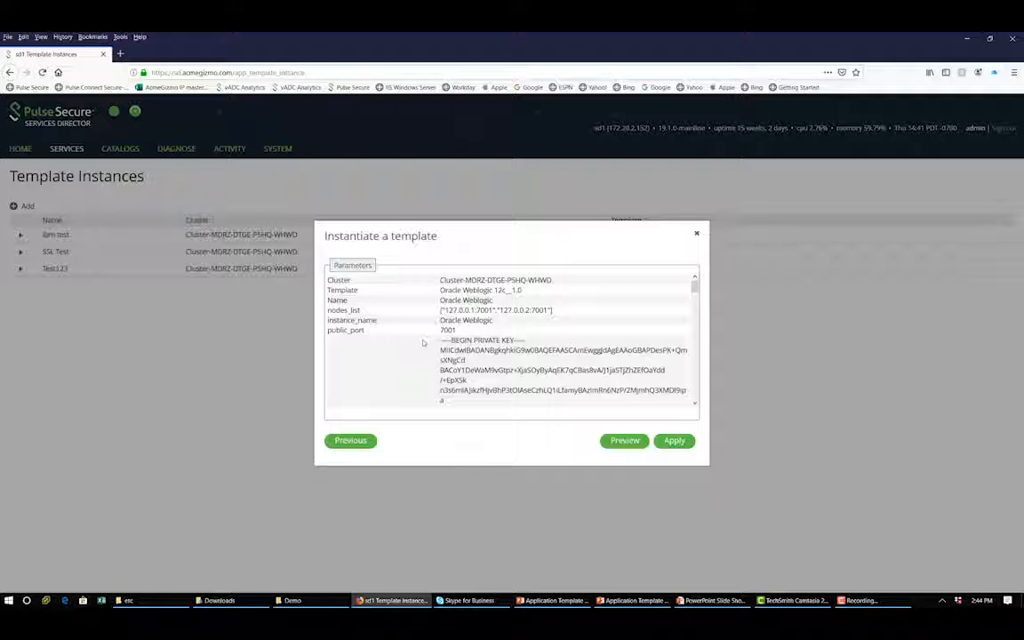
click(625, 441)
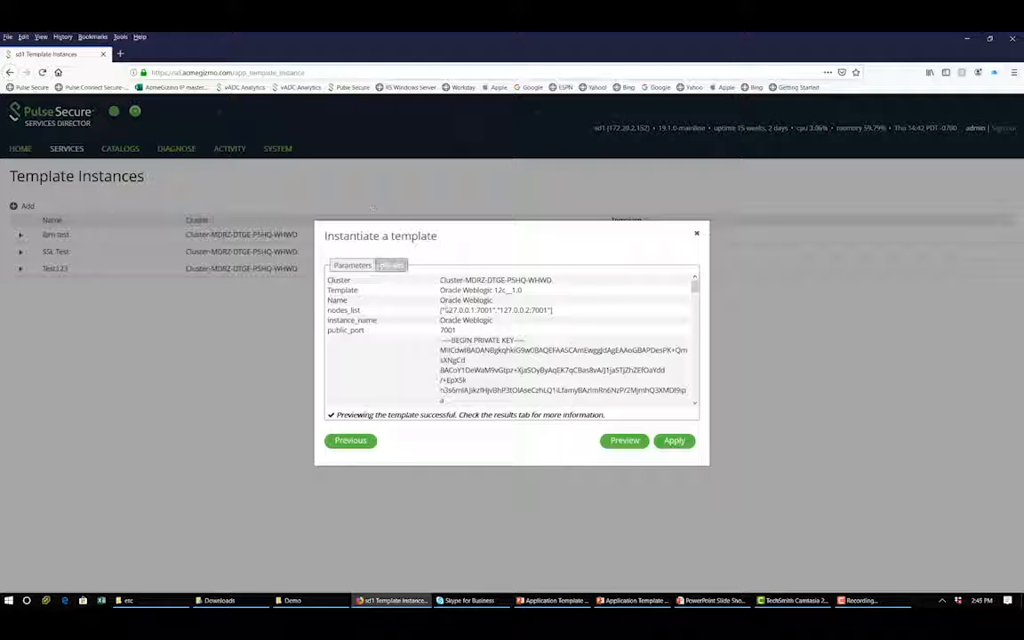
click(677, 441)
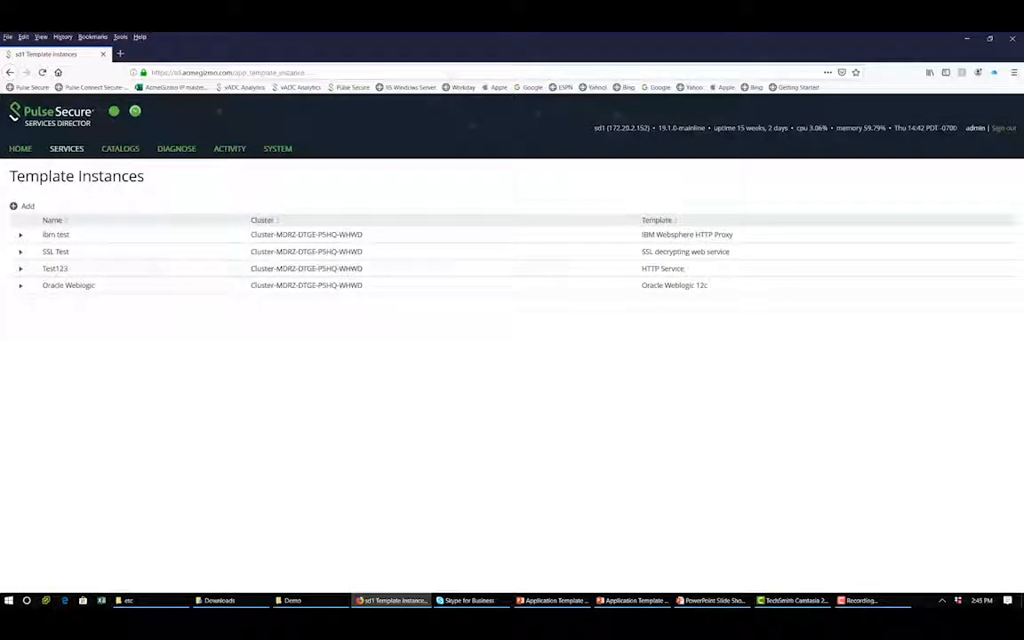
Open the management interface of the traffic manager at 172.20.2.92 from the vTM instances list
click(67, 147)
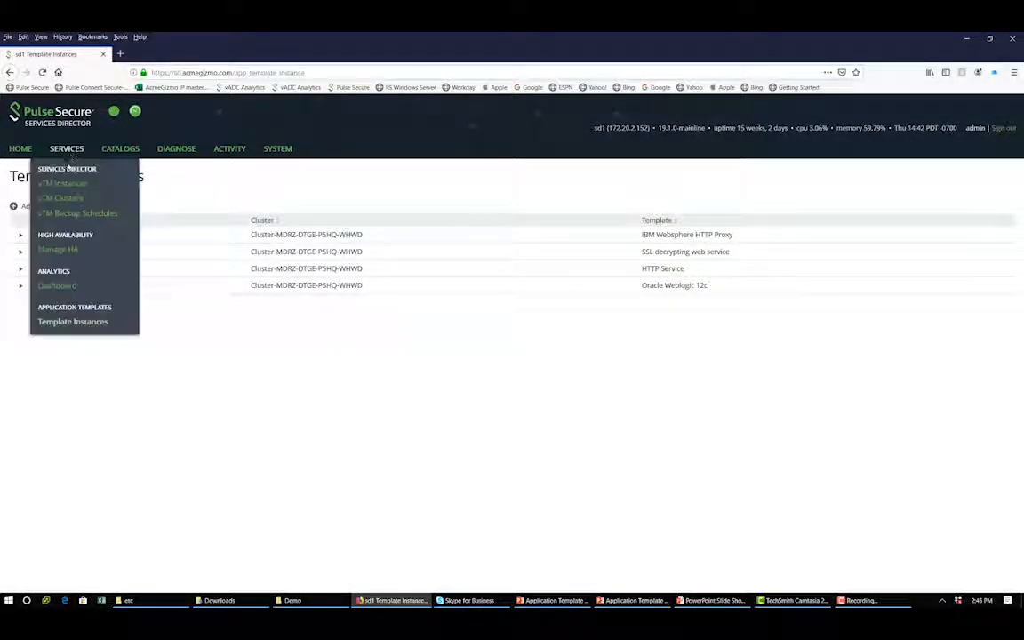
click(70, 186)
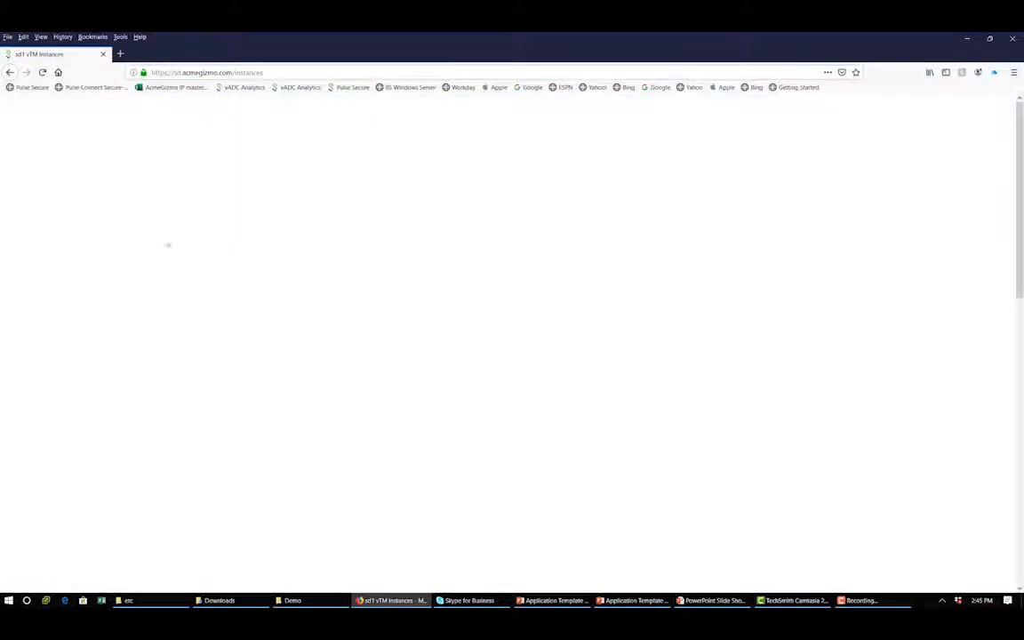
click(71, 265)
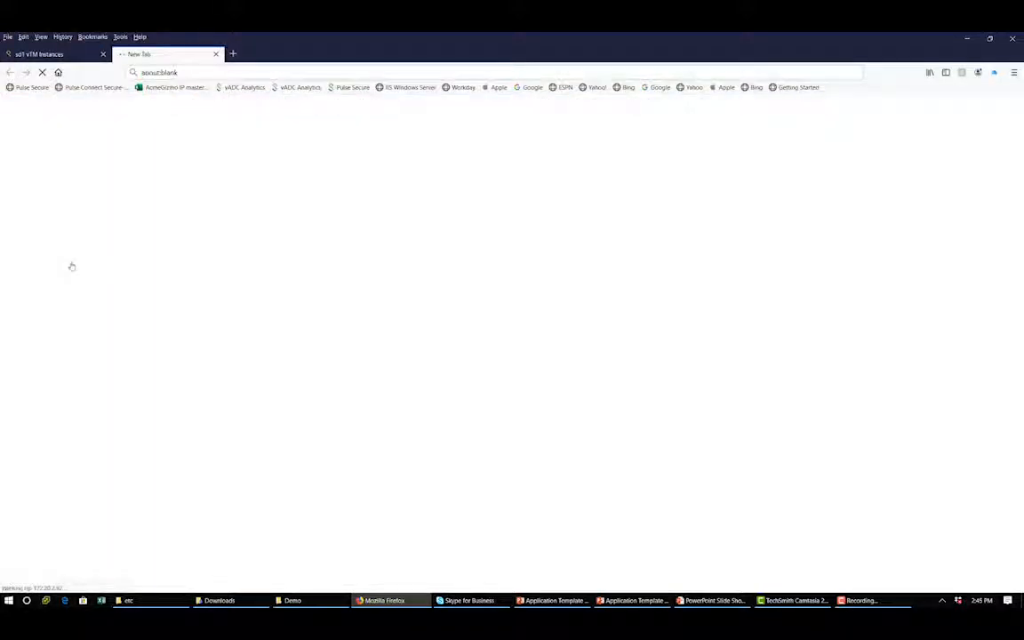
Log in to the Virtual Traffic Manager as admin with the account password
click(147, 246)
text(admin)
key(Tab)
text(••••••••)
key(Return)
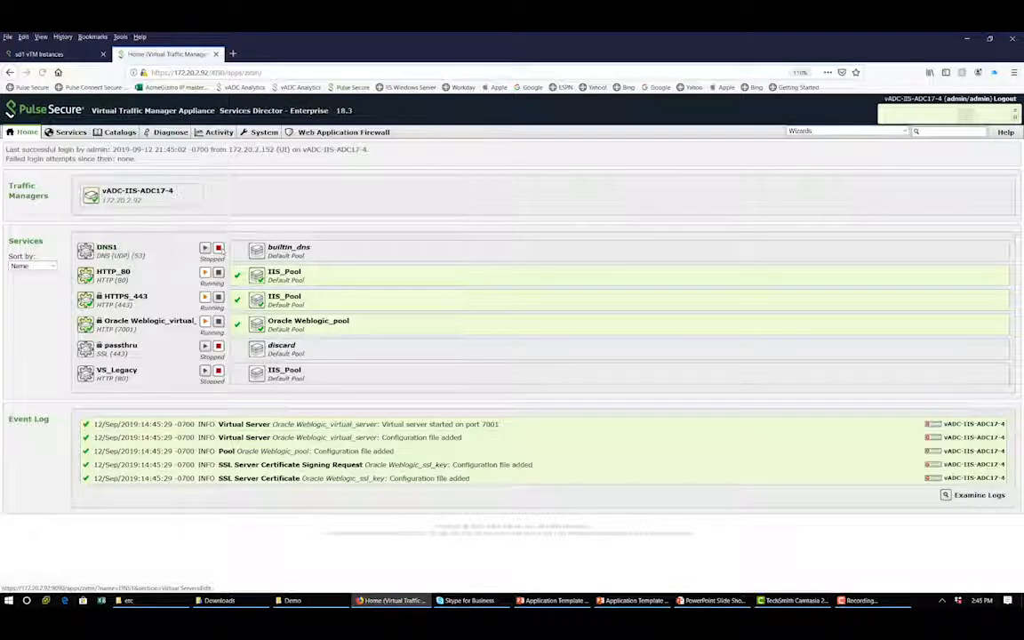
Show the virtual servers and expand the details of Oracle Weblogic_virtual_server
click(67, 133)
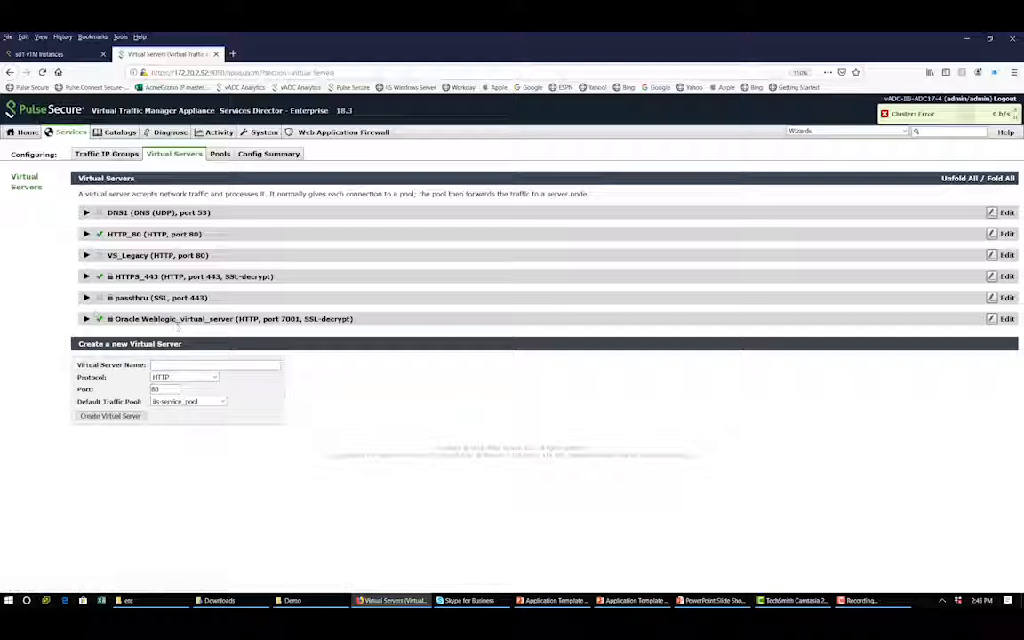
click(178, 320)
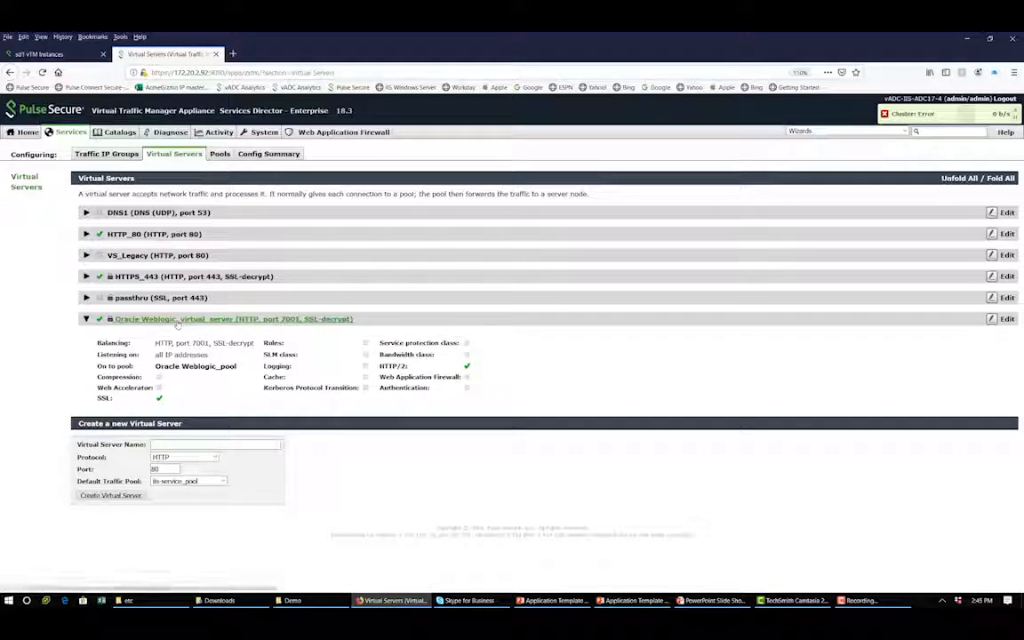